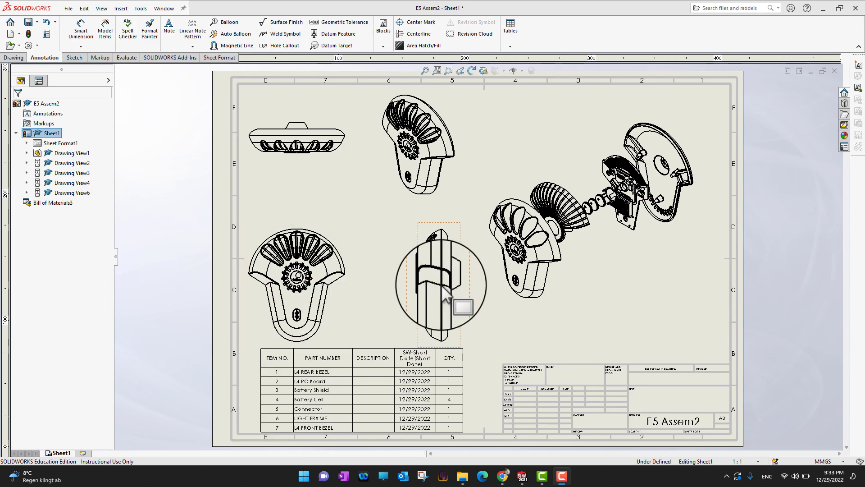
Select the BOM table, then zoom and pan to the exploded view and select Drawing View6.
{"action": "left_click", "coordinate": [379, 382]}
{"action": "scroll", "coordinate": [378, 381], "scroll_direction": "down", "scroll_amount": 5}
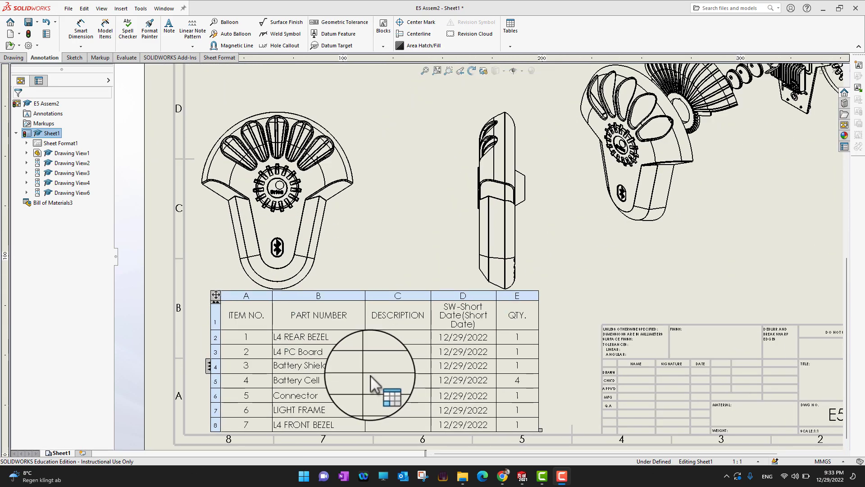
{"action": "scroll", "coordinate": [377, 378], "scroll_direction": "up", "scroll_amount": 5}
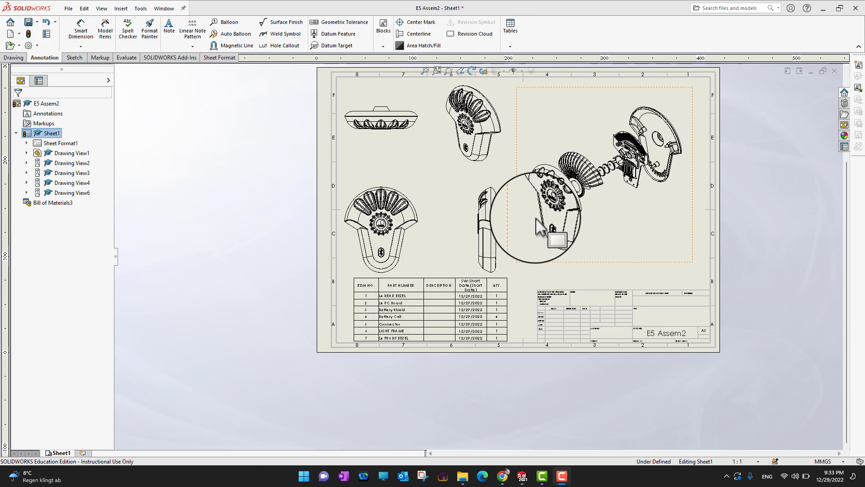
{"action": "scroll", "coordinate": [518, 221], "scroll_direction": "down", "scroll_amount": 1}
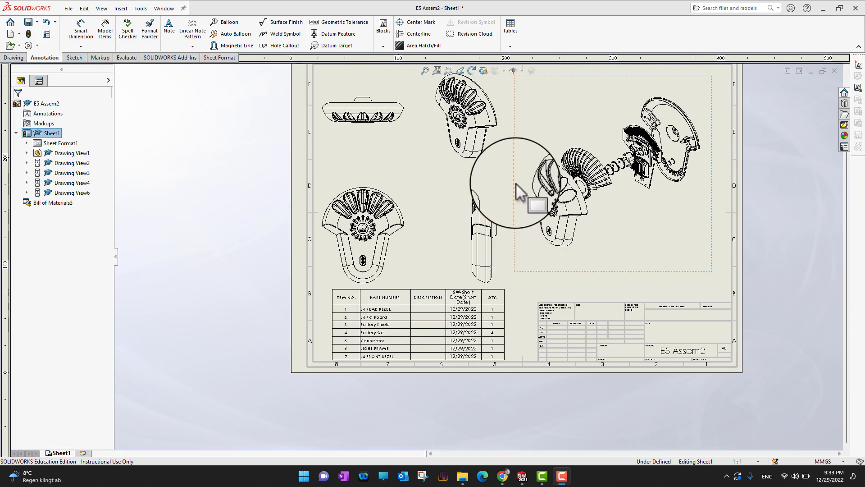
{"action": "middle_click_drag", "start_coordinate": [516, 183], "coordinate": [503, 208]}
{"action": "scroll", "coordinate": [596, 260], "scroll_direction": "down", "scroll_amount": 1}
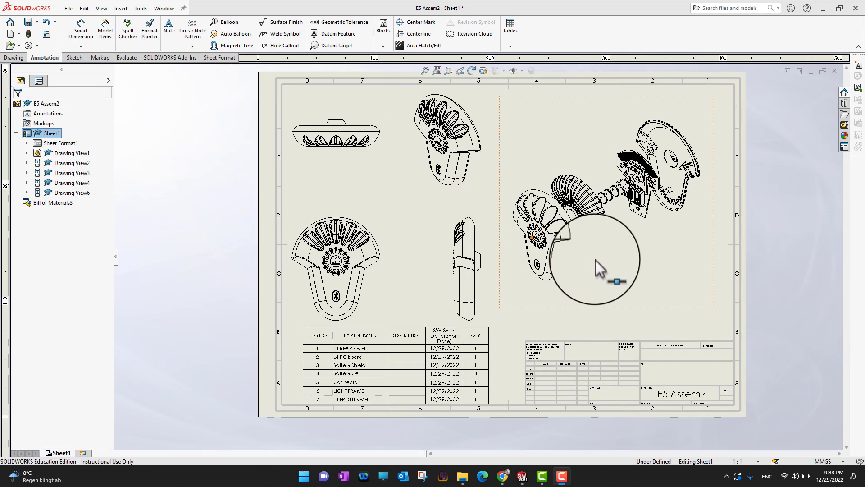
{"action": "scroll", "coordinate": [740, 304], "scroll_direction": "down", "scroll_amount": 1}
{"action": "scroll", "coordinate": [613, 241], "scroll_direction": "down", "scroll_amount": 1}
{"action": "scroll", "coordinate": [667, 238], "scroll_direction": "down", "scroll_amount": 1}
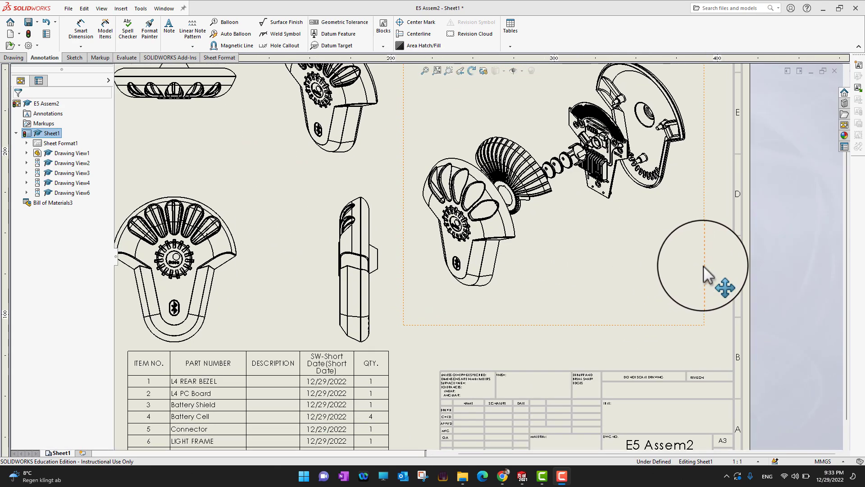
{"action": "left_click", "coordinate": [704, 266]}
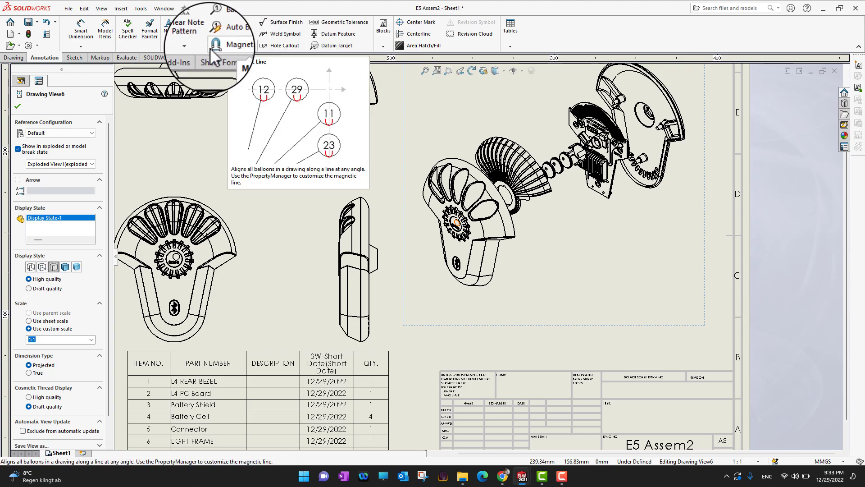
Start the Balloon tool from the Annotation tab for the exploded view.
{"action": "left_click", "coordinate": [226, 22]}
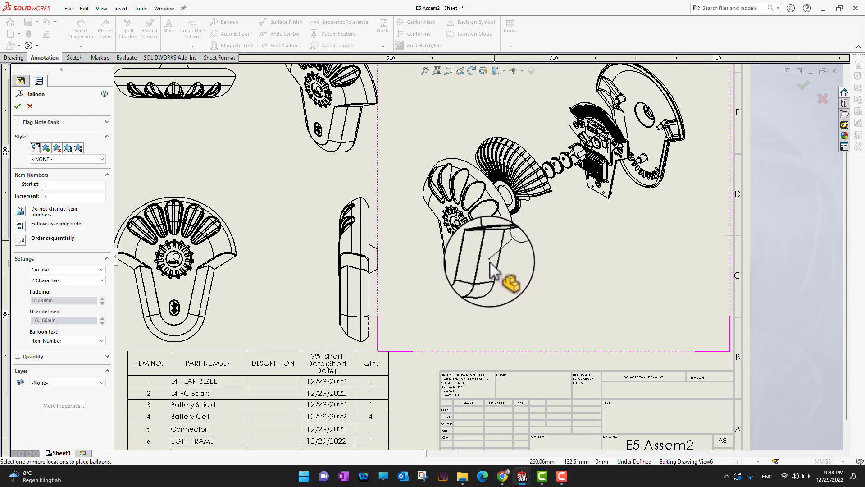
Balloon the front bezel (7), light frame (6), battery cell (4), PC board (2) and rear bezel (1).
{"action": "left_click", "coordinate": [490, 261]}
{"action": "left_click", "coordinate": [547, 279]}
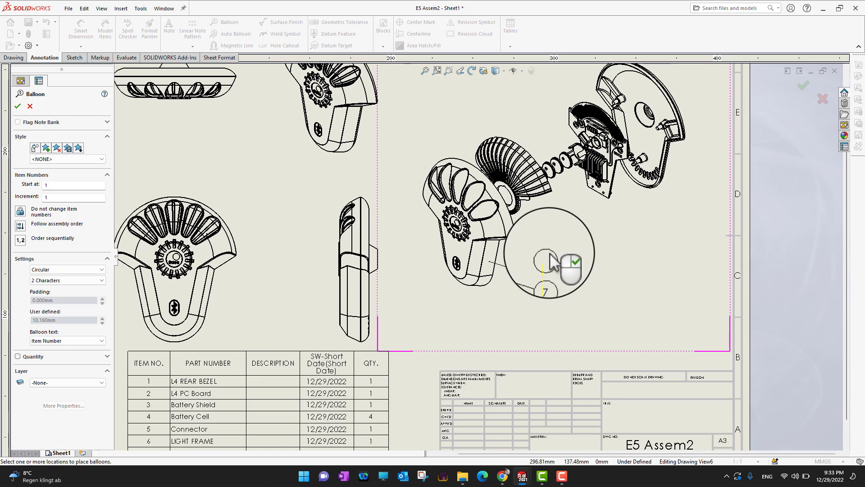
{"action": "left_click", "coordinate": [537, 190]}
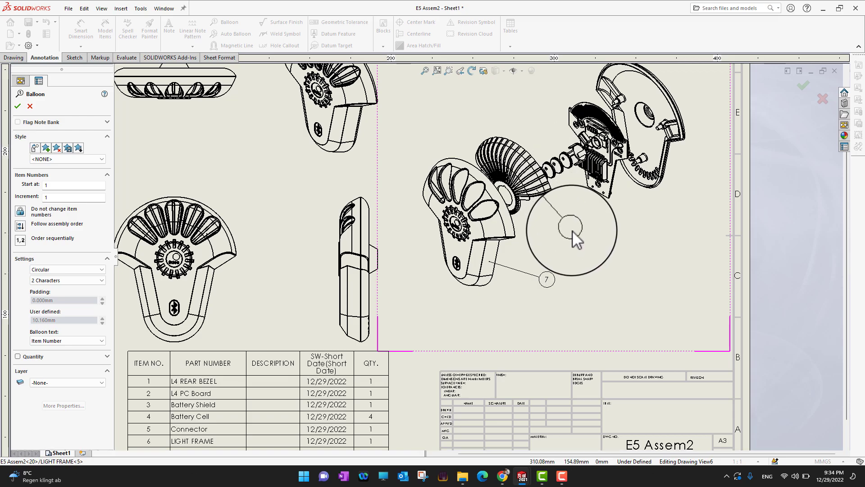
{"action": "left_click", "coordinate": [577, 261]}
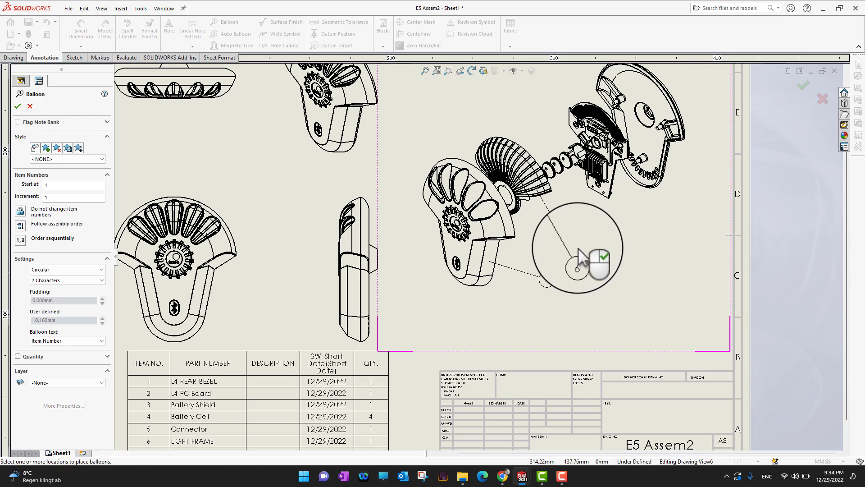
{"action": "left_click", "coordinate": [558, 171]}
{"action": "left_click", "coordinate": [611, 231]}
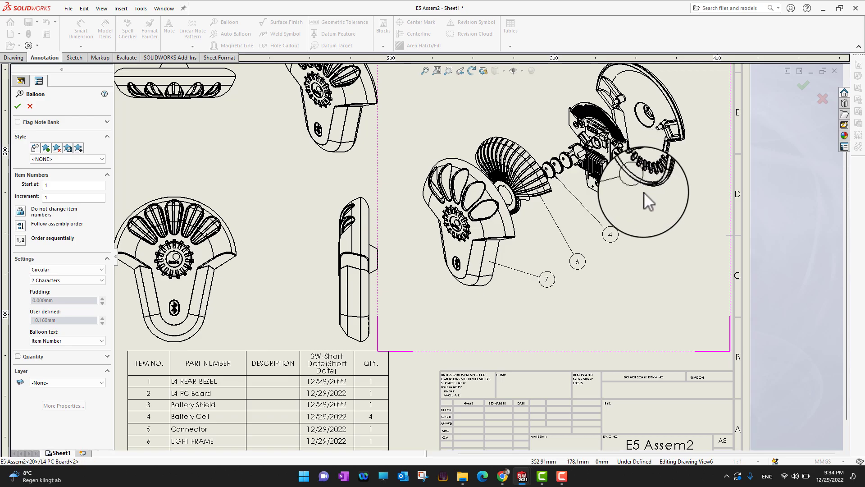
{"action": "left_click", "coordinate": [647, 232]}
{"action": "left_click", "coordinate": [651, 142]}
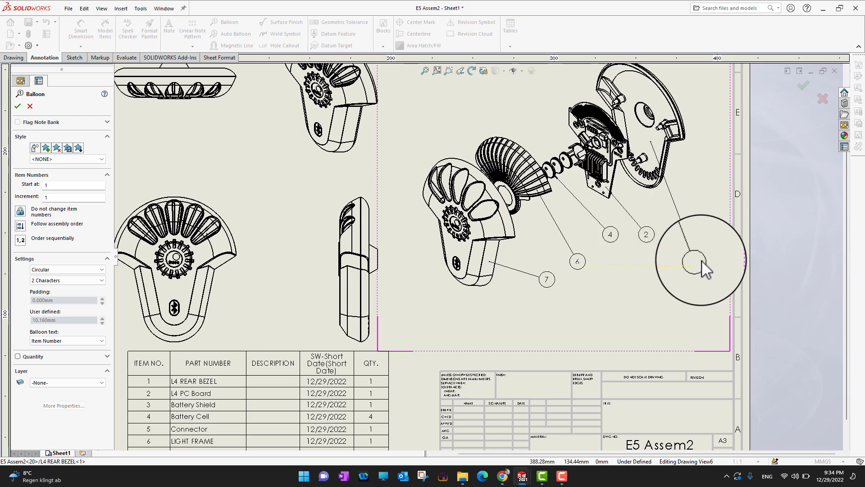
{"action": "left_click", "coordinate": [701, 261]}
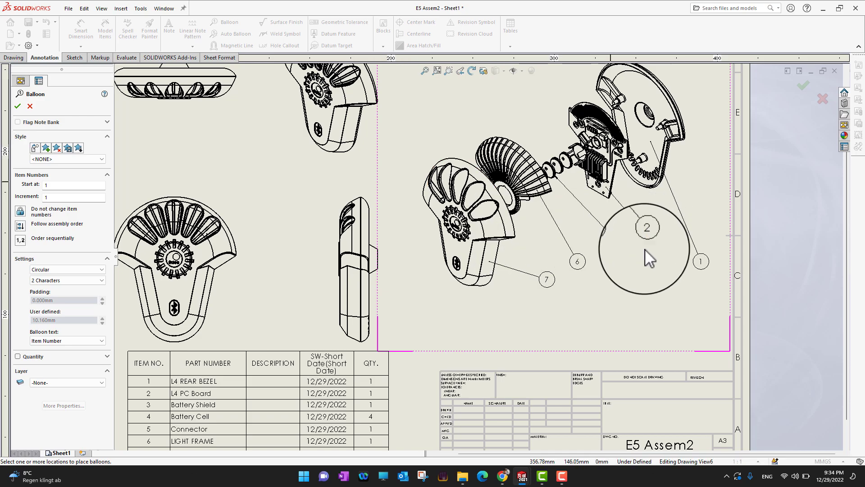
Zoom out and back in to check balloons 7, 6, 4, 2 and 1, then finish ballooning.
{"action": "scroll", "coordinate": [271, 315], "scroll_direction": "up", "scroll_amount": 4}
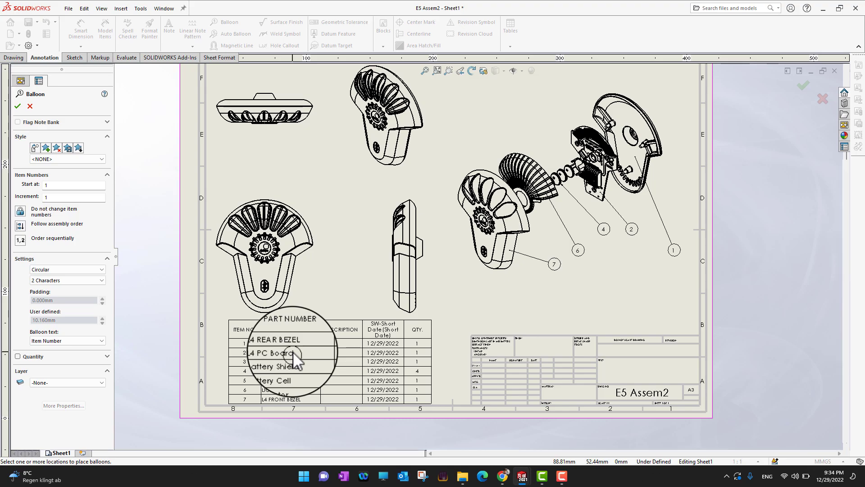
{"action": "scroll", "coordinate": [589, 215], "scroll_direction": "down", "scroll_amount": 3}
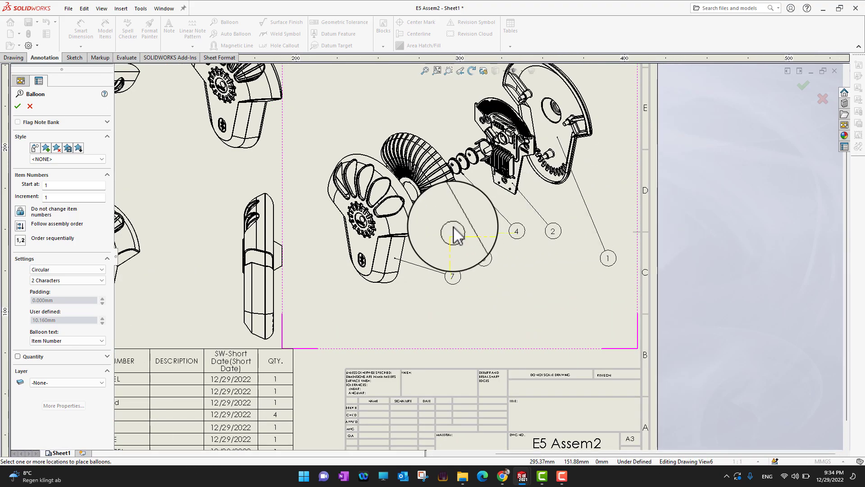
{"action": "scroll", "coordinate": [455, 231], "scroll_direction": "up", "scroll_amount": 2}
{"action": "scroll", "coordinate": [458, 236], "scroll_direction": "down", "scroll_amount": 1}
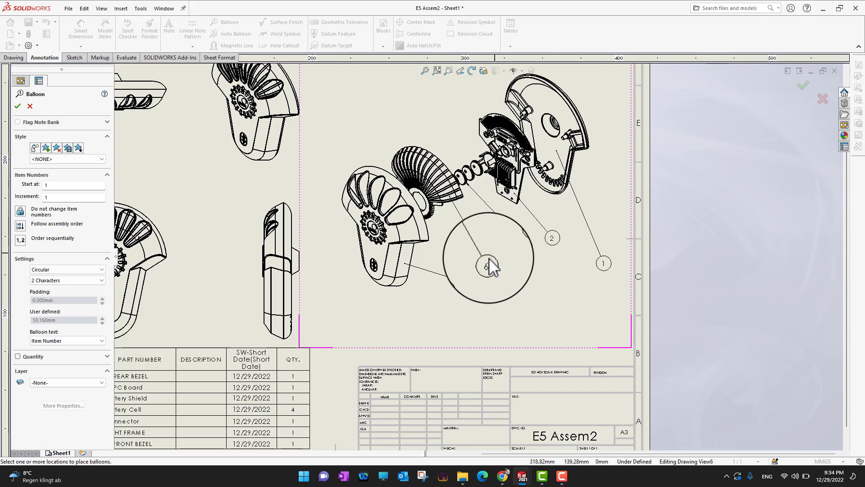
{"action": "left_click", "coordinate": [17, 104]}
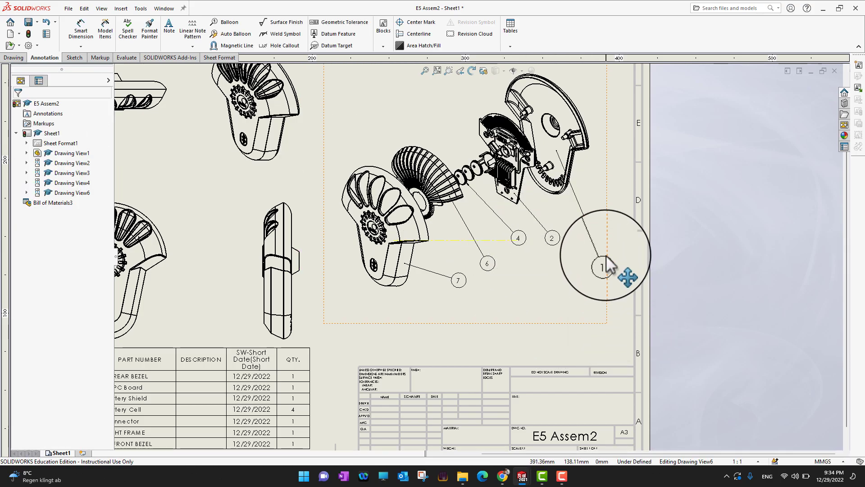
Nudge Drawing View6, then move balloon 1 toward the rear bezel and reposition balloons 4 and 6.
{"action": "mouse_move", "coordinate": [606, 265]}
{"action": "left_mouse_down"}
{"action": "mouse_move", "coordinate": [584, 236]}
{"action": "mouse_move", "coordinate": [590, 265]}
{"action": "mouse_move", "coordinate": [607, 269]}
{"action": "left_mouse_up"}
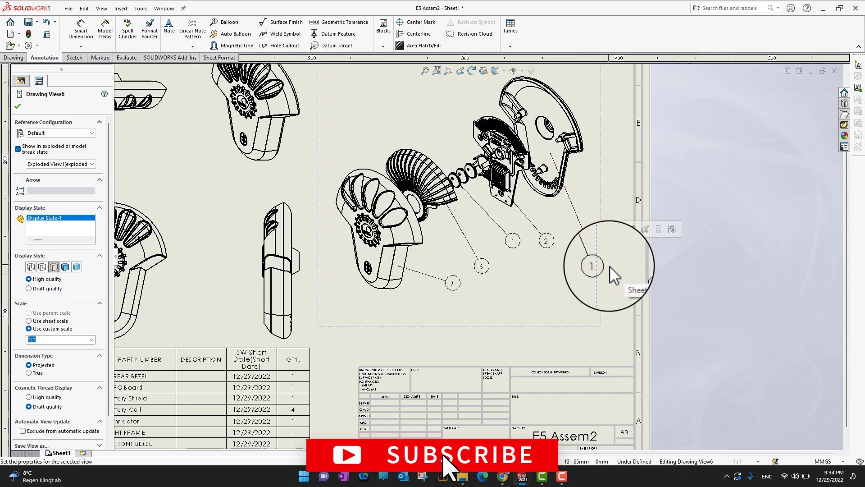
{"action": "left_click_drag", "start_coordinate": [594, 265], "coordinate": [577, 223]}
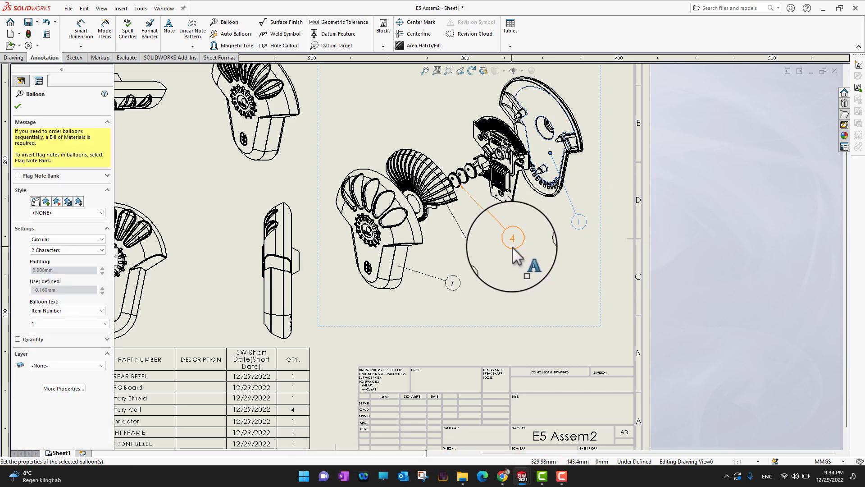
{"action": "left_click_drag", "start_coordinate": [513, 247], "coordinate": [519, 260]}
{"action": "left_click_drag", "start_coordinate": [525, 300], "coordinate": [481, 253]}
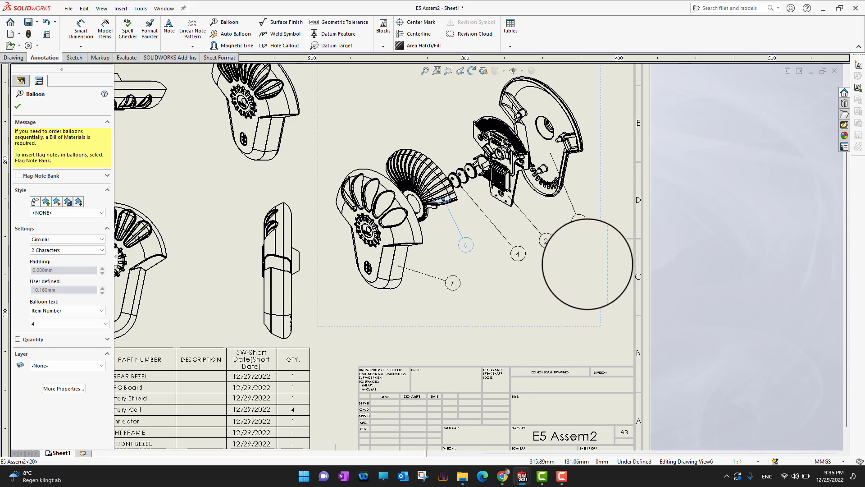
{"action": "left_click", "coordinate": [19, 106]}
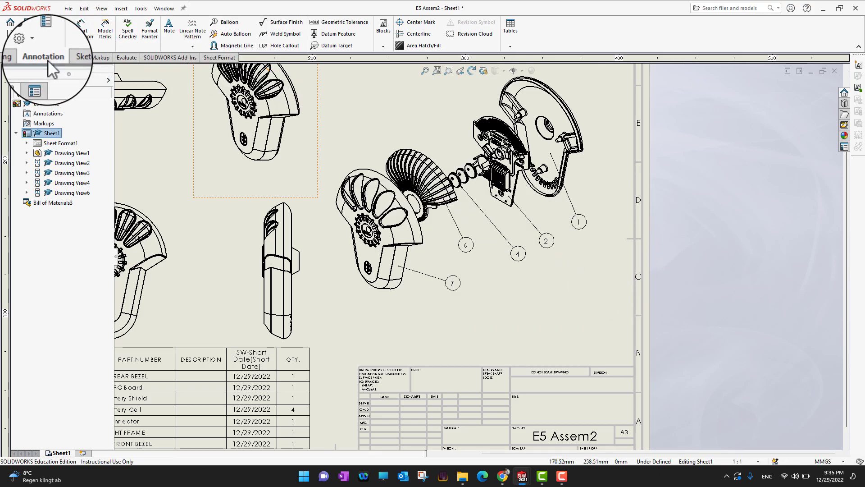
Add a magnetic line from a start point, dragging its end to lengthen and tilt it diagonally.
{"action": "left_click", "coordinate": [235, 45]}
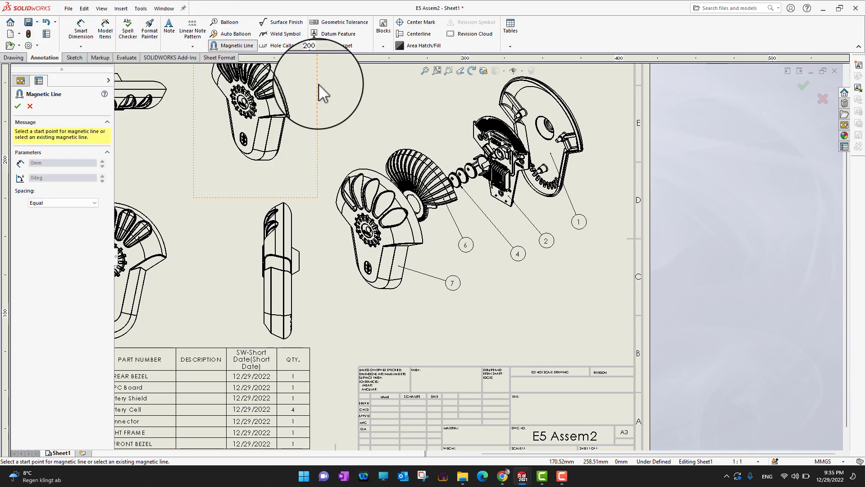
{"action": "left_click", "coordinate": [613, 199]}
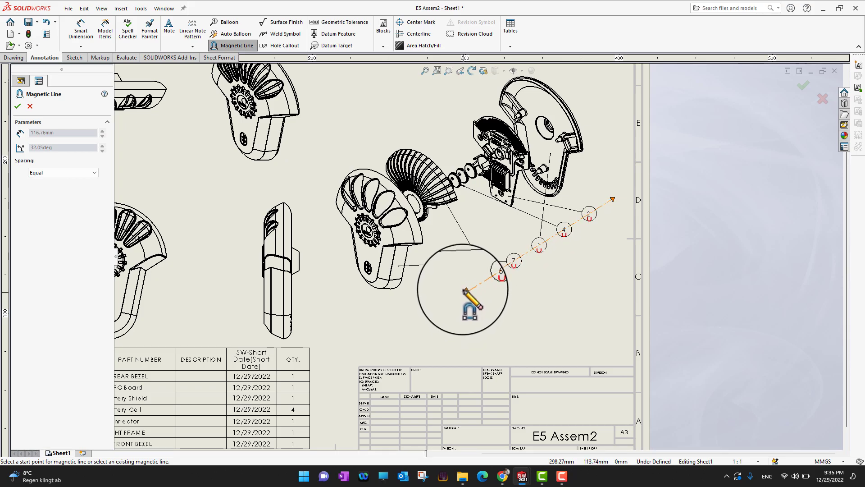
{"action": "left_click_drag", "start_coordinate": [459, 246], "coordinate": [451, 318]}
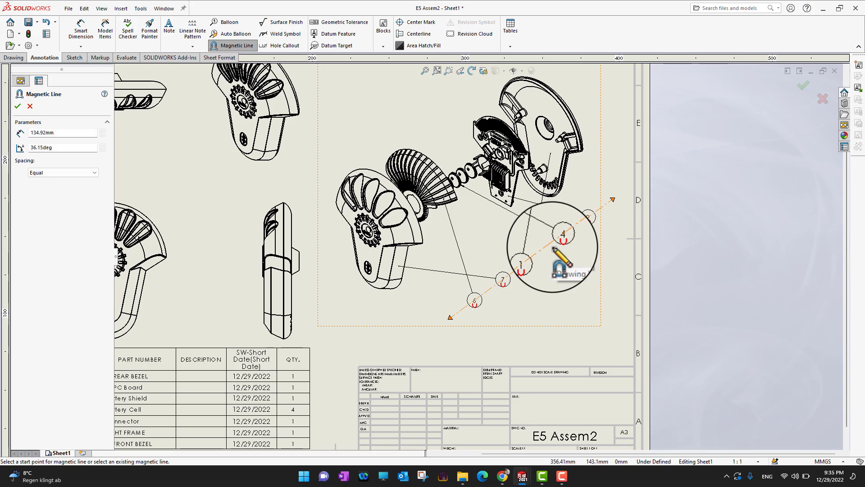
{"action": "left_click", "coordinate": [17, 106]}
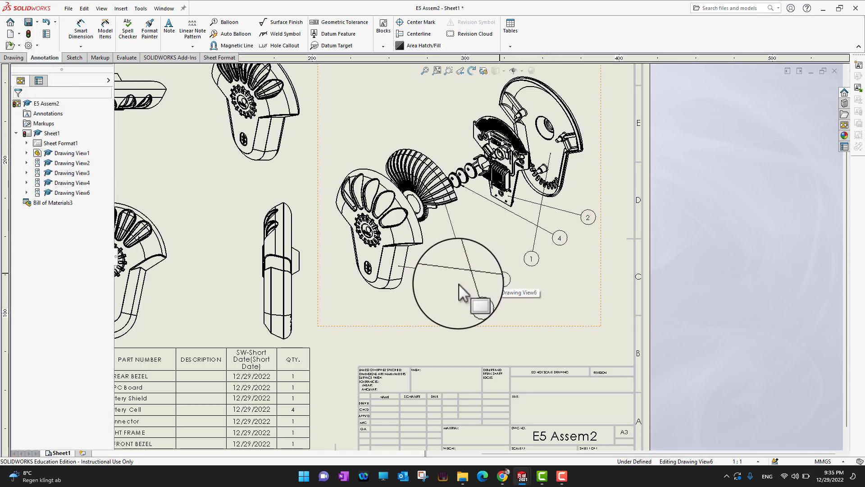
Close the view's properties and snap balloon 7 onto the shared magnetic line with the others.
{"action": "left_click", "coordinate": [464, 291]}
{"action": "left_click", "coordinate": [17, 105]}
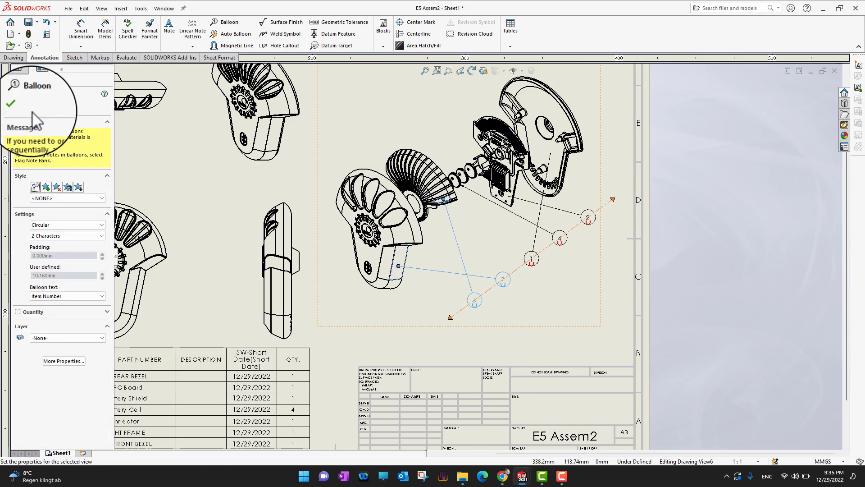
{"action": "left_click", "coordinate": [18, 103]}
{"action": "left_click", "coordinate": [638, 298]}
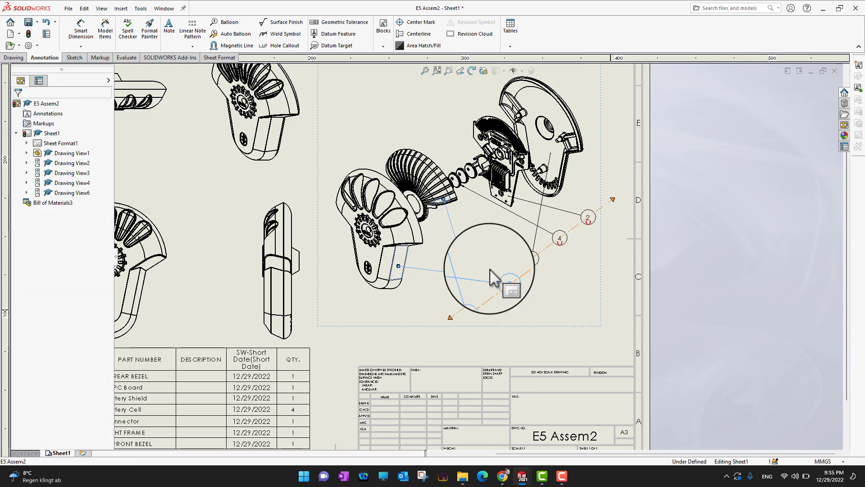
{"action": "left_click", "coordinate": [507, 279]}
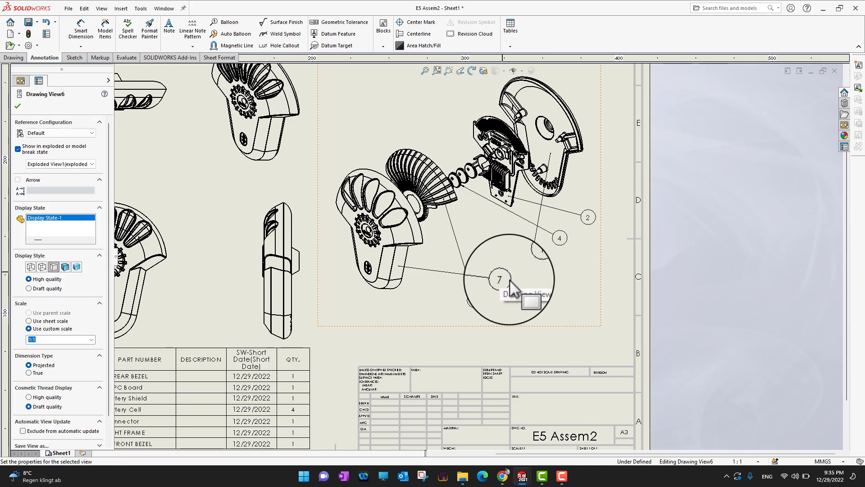
{"action": "left_click_drag", "start_coordinate": [501, 283], "coordinate": [468, 294]}
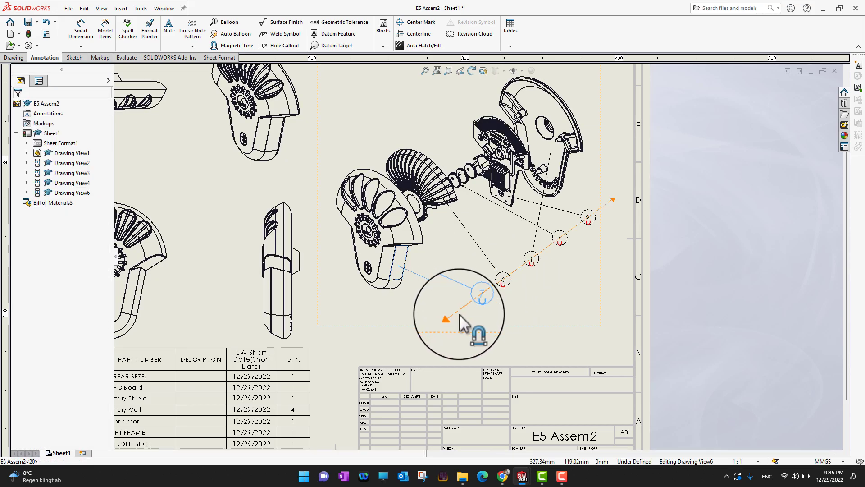
{"action": "left_click", "coordinate": [609, 244]}
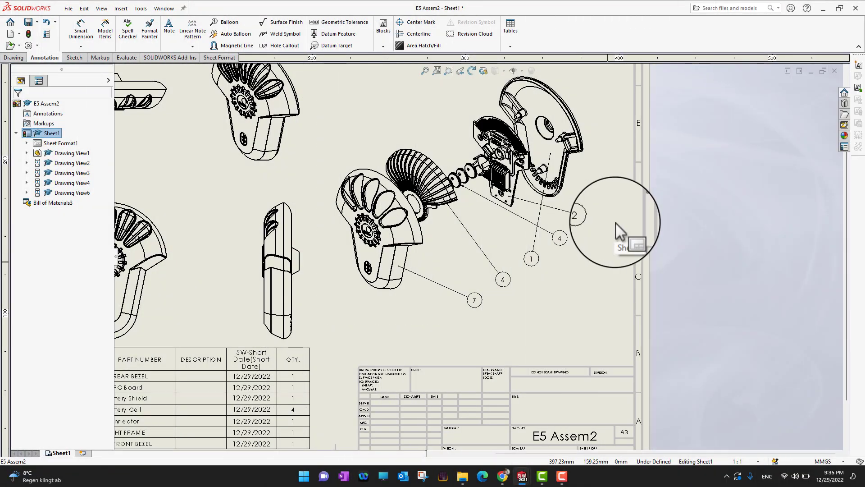
Box-select and delete every balloon around the exploded view, then reselect Drawing View6.
{"action": "left_click_drag", "start_coordinate": [615, 222], "coordinate": [447, 310]}
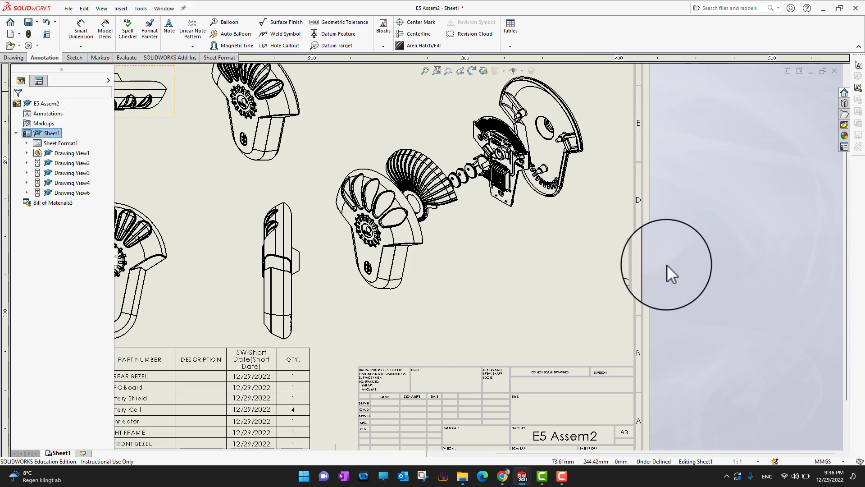
{"action": "left_click", "coordinate": [600, 257]}
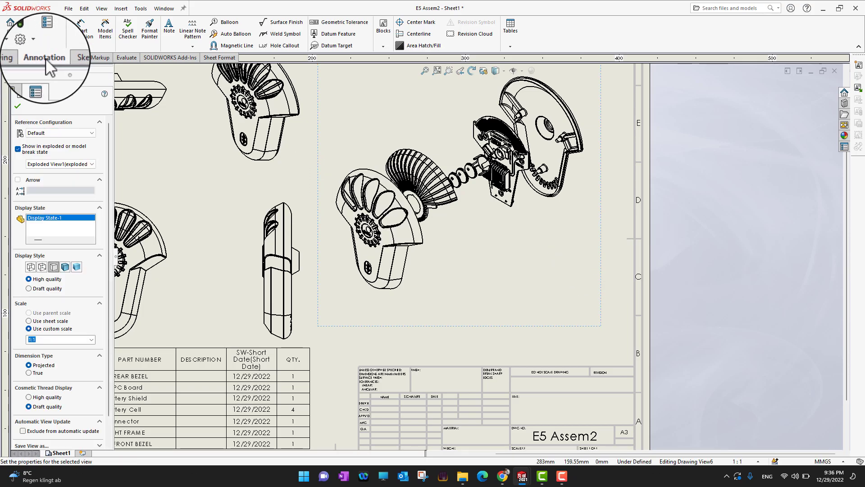
Run Auto Balloon on Drawing View6 with magnetic lines inserted, accept it, and zoom to inspect balloons 1–7.
{"action": "left_click", "coordinate": [243, 36]}
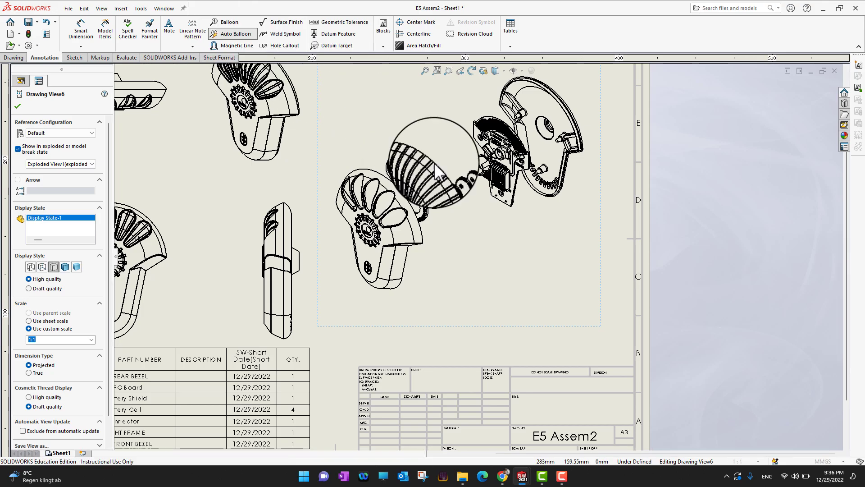
{"action": "left_click", "coordinate": [18, 106]}
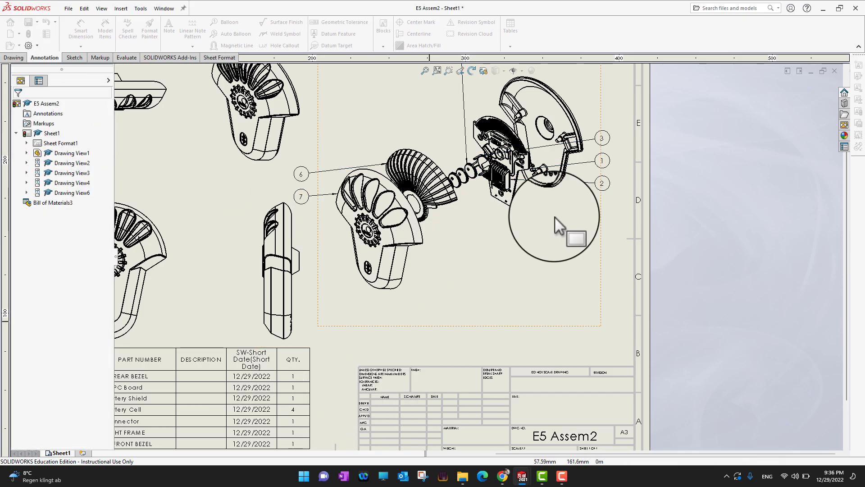
{"action": "scroll", "coordinate": [541, 176], "scroll_direction": "up", "scroll_amount": 3}
{"action": "scroll", "coordinate": [533, 166], "scroll_direction": "down", "scroll_amount": 5}
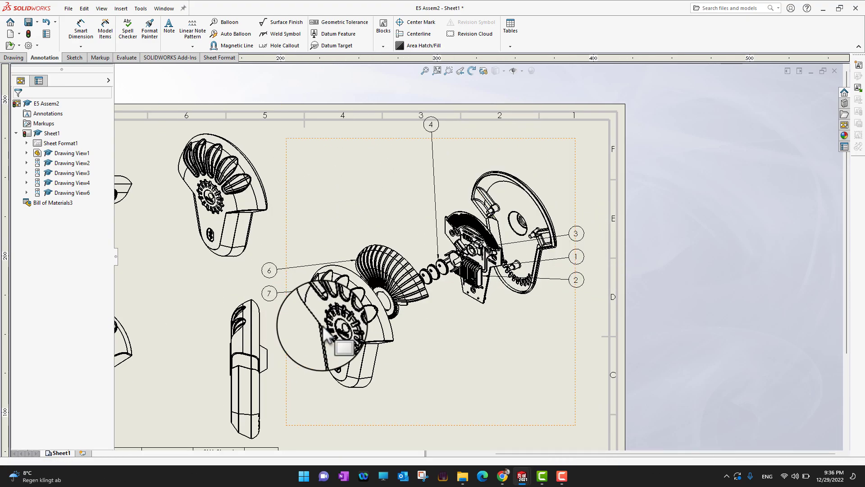
{"action": "scroll", "coordinate": [153, 262], "scroll_direction": "down", "scroll_amount": 3}
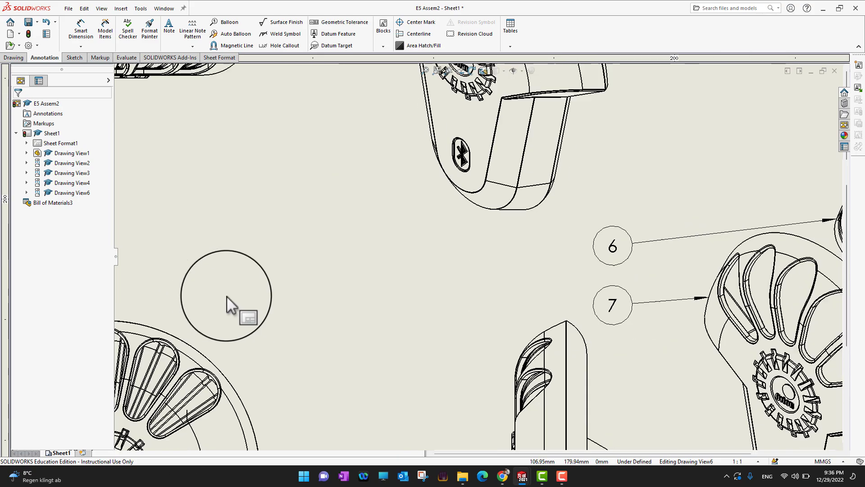
{"action": "scroll", "coordinate": [233, 283], "scroll_direction": "up", "scroll_amount": 5}
{"action": "scroll", "coordinate": [316, 307], "scroll_direction": "down", "scroll_amount": 3}
{"action": "scroll", "coordinate": [393, 305], "scroll_direction": "up", "scroll_amount": 4}
{"action": "scroll", "coordinate": [445, 396], "scroll_direction": "down", "scroll_amount": 2}
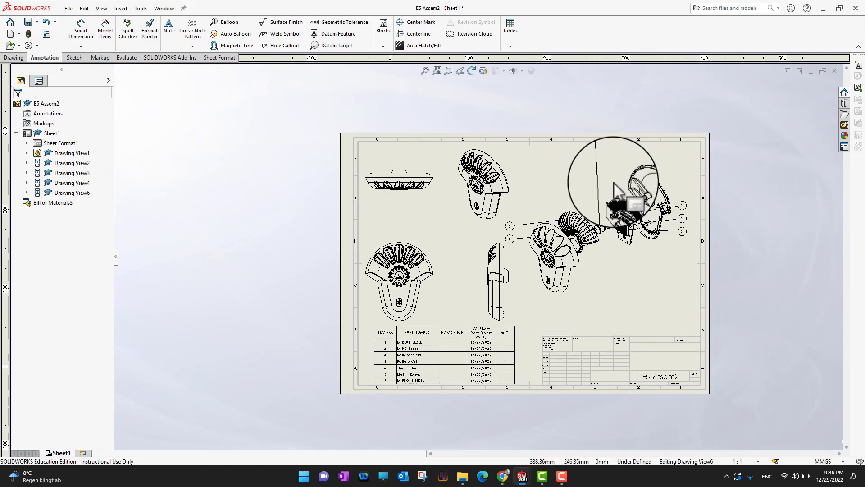
{"action": "scroll", "coordinate": [548, 192], "scroll_direction": "down", "scroll_amount": 2}
{"action": "scroll", "coordinate": [376, 301], "scroll_direction": "down", "scroll_amount": 1}
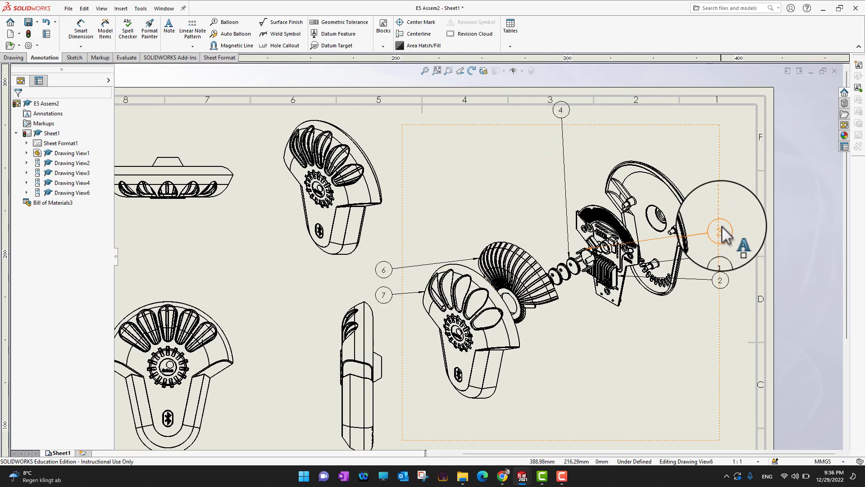
Drag balloon 3 off its magnetic line to sit above the assembly next to balloon 4.
{"action": "left_click_drag", "start_coordinate": [717, 231], "coordinate": [605, 152]}
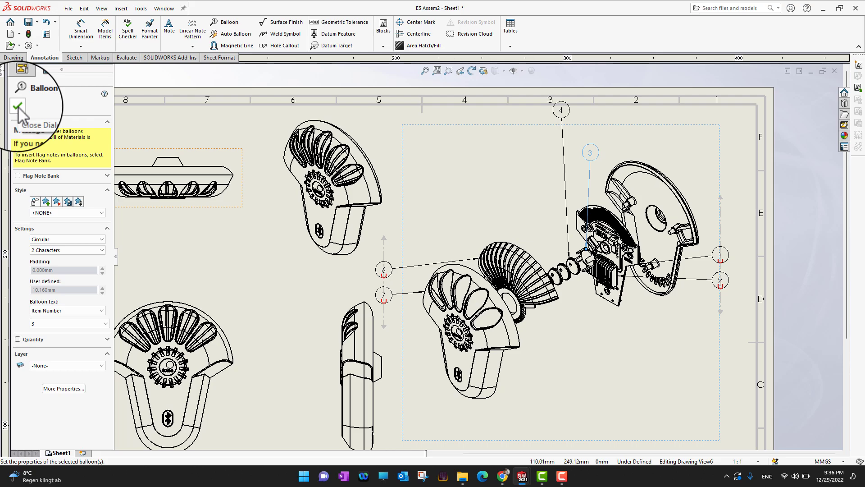
{"action": "left_click", "coordinate": [18, 107]}
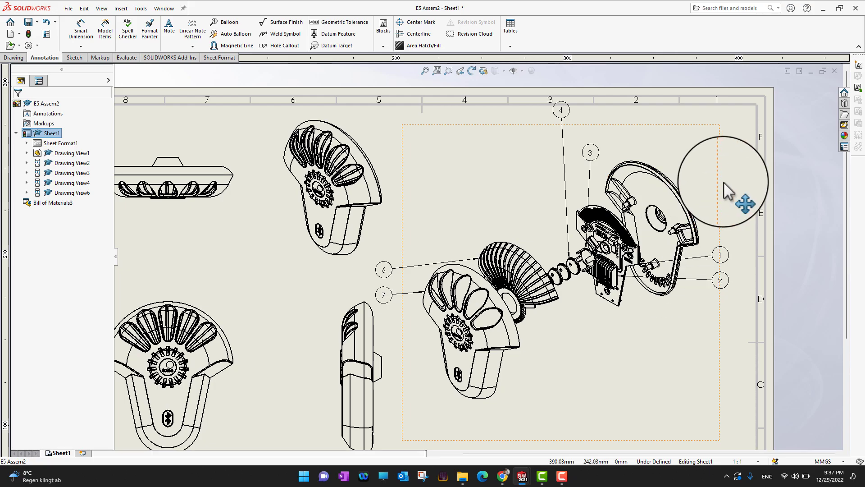
Fit the sheet and bring up the context menu of exploded Drawing View6.
{"action": "left_click", "coordinate": [724, 194]}
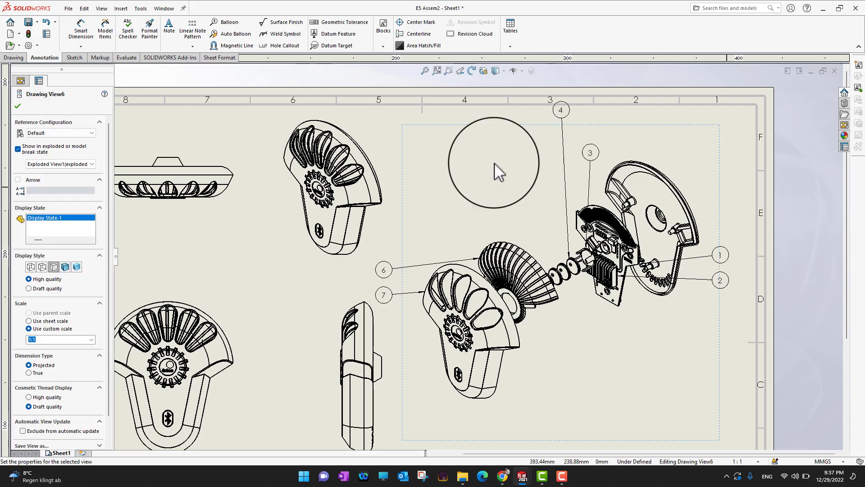
{"action": "left_click", "coordinate": [21, 81]}
{"action": "left_click", "coordinate": [743, 188]}
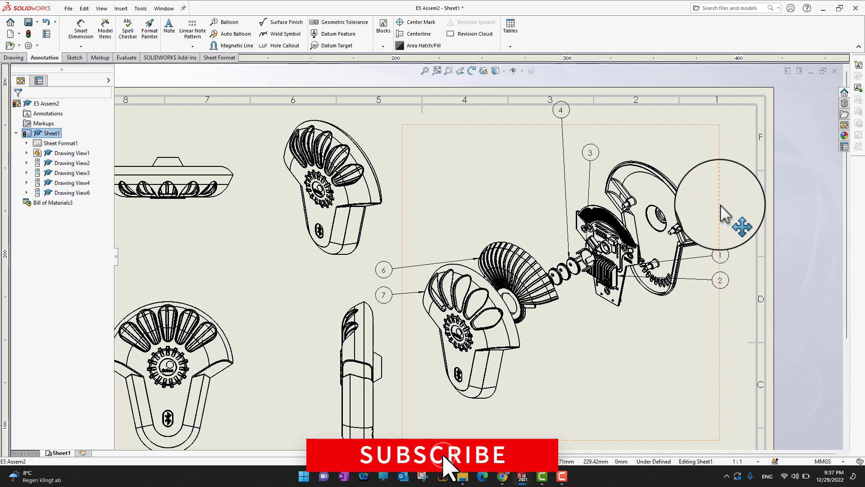
{"action": "key", "text": "z"}
{"action": "key", "text": "z"}
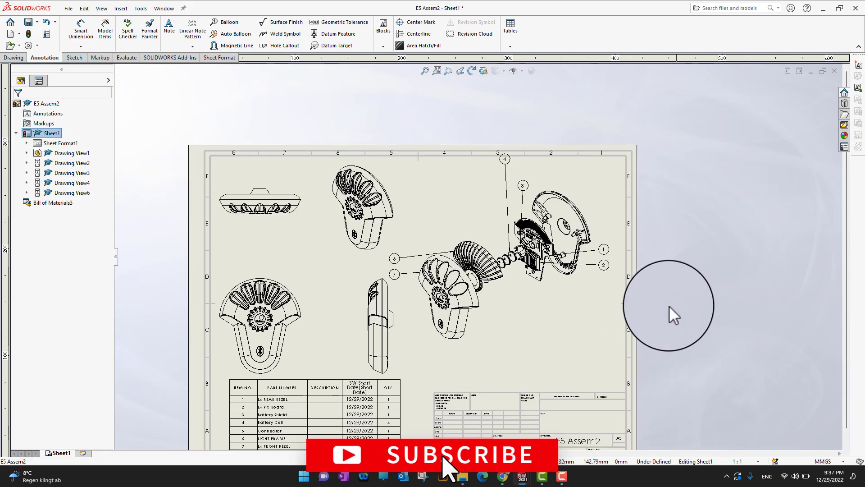
{"action": "scroll", "coordinate": [515, 309], "scroll_direction": "up", "scroll_amount": 3}
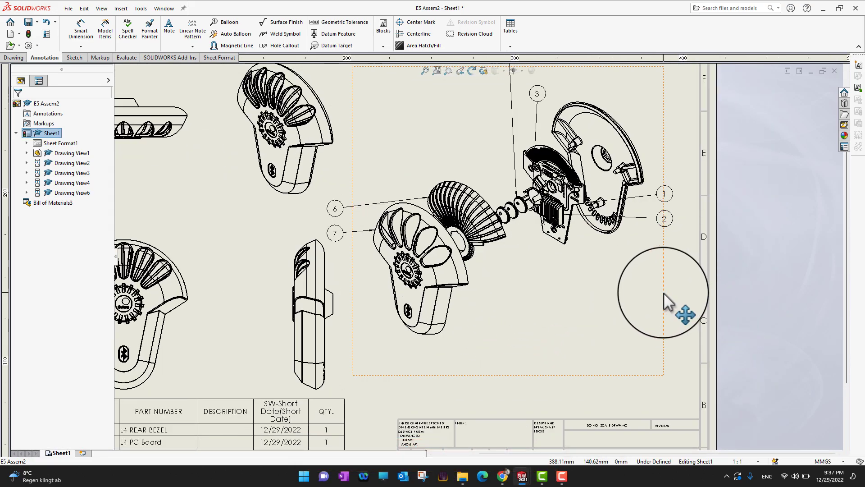
{"action": "left_click", "coordinate": [665, 296]}
{"action": "right_click", "coordinate": [664, 296]}
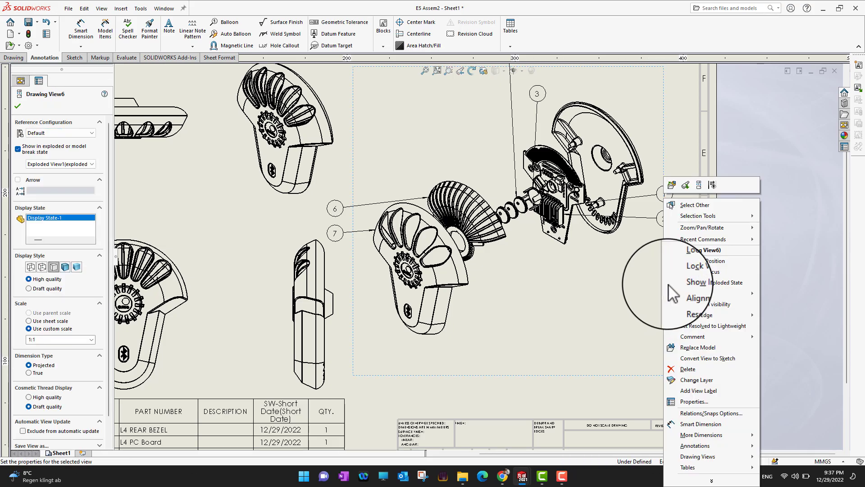
Open the E5 Assem2 assembly from the exploded view, accepting the older-version file notice.
{"action": "right_click", "coordinate": [672, 228]}
{"action": "left_click", "coordinate": [663, 182]}
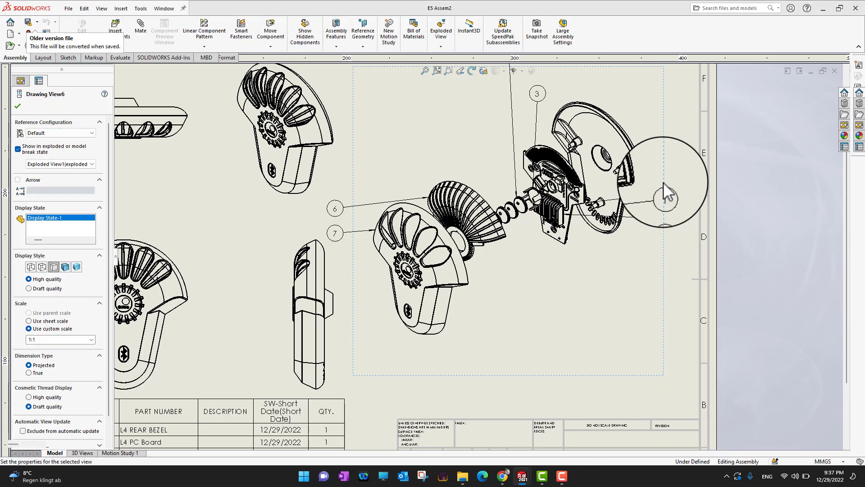
{"action": "left_click", "coordinate": [498, 244]}
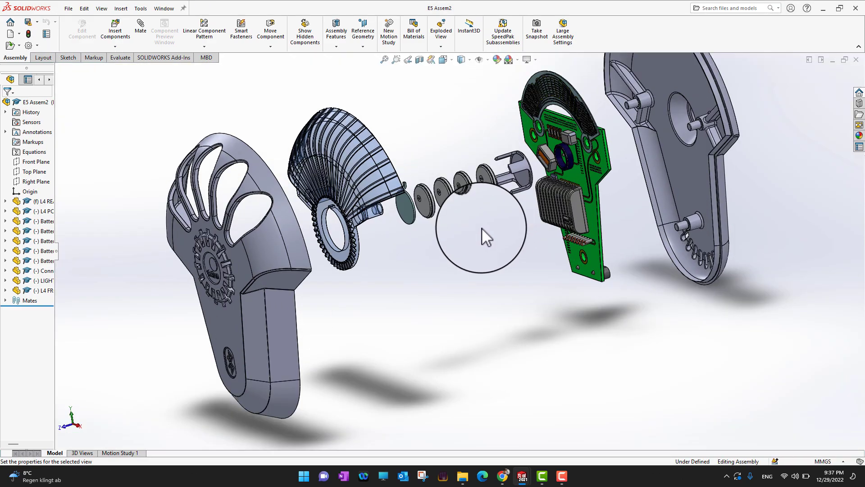
Untick Exclude from bill of materials in Battery Shield's component properties.
{"action": "middle_click_drag", "start_coordinate": [482, 228], "coordinate": [466, 221]}
{"action": "scroll", "coordinate": [467, 221], "scroll_direction": "up", "scroll_amount": 2}
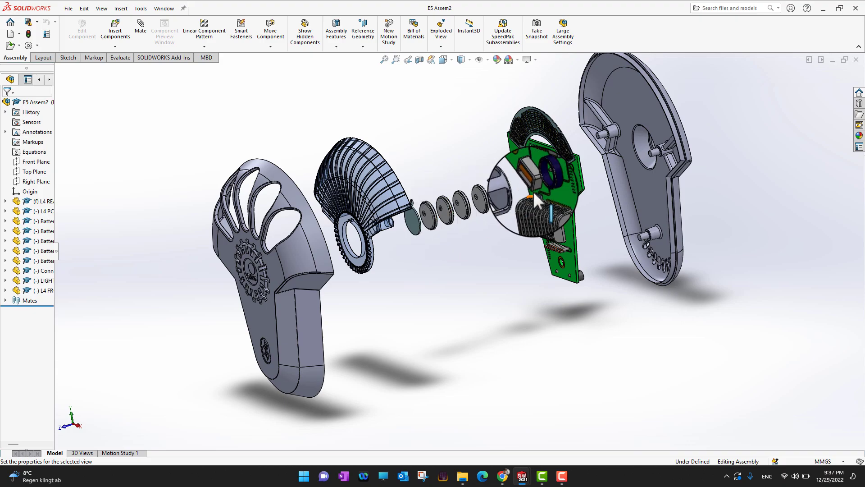
{"action": "right_click", "coordinate": [513, 196]}
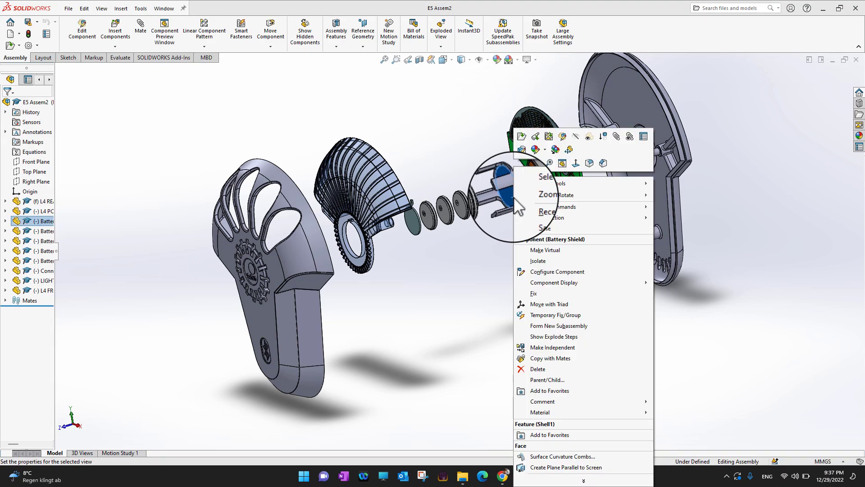
{"action": "left_click", "coordinate": [645, 139]}
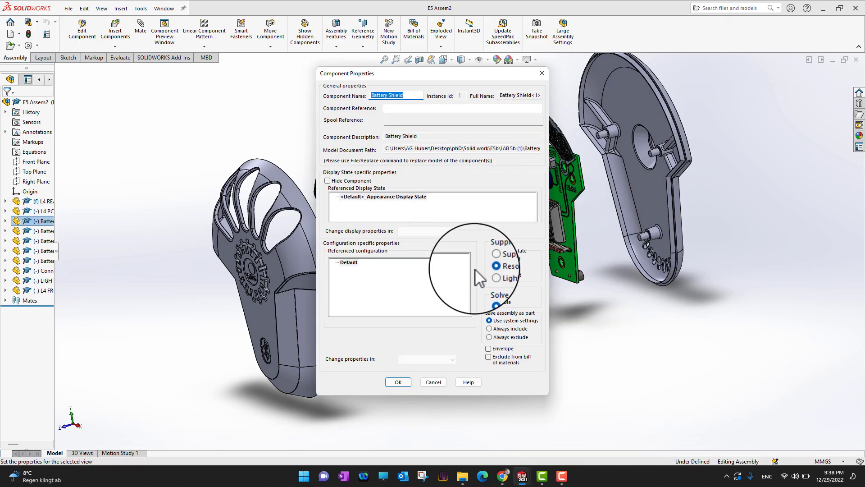
{"action": "left_click", "coordinate": [514, 363]}
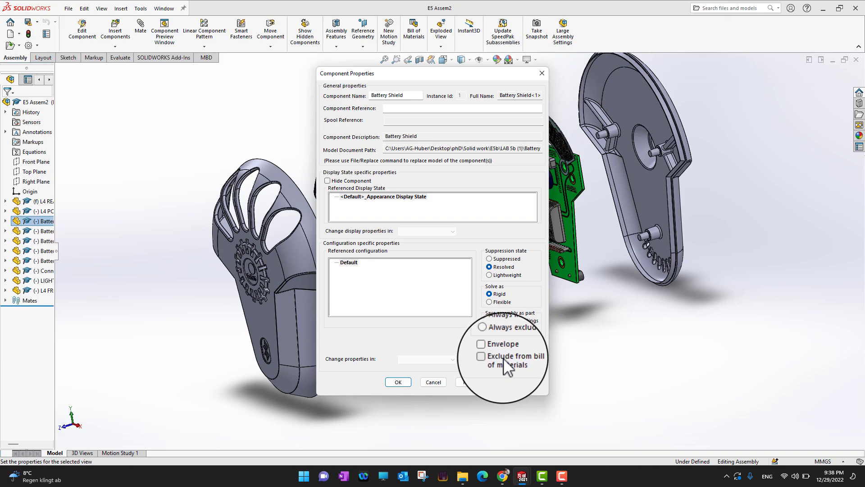
{"action": "left_click", "coordinate": [512, 358]}
{"action": "left_click", "coordinate": [399, 382]}
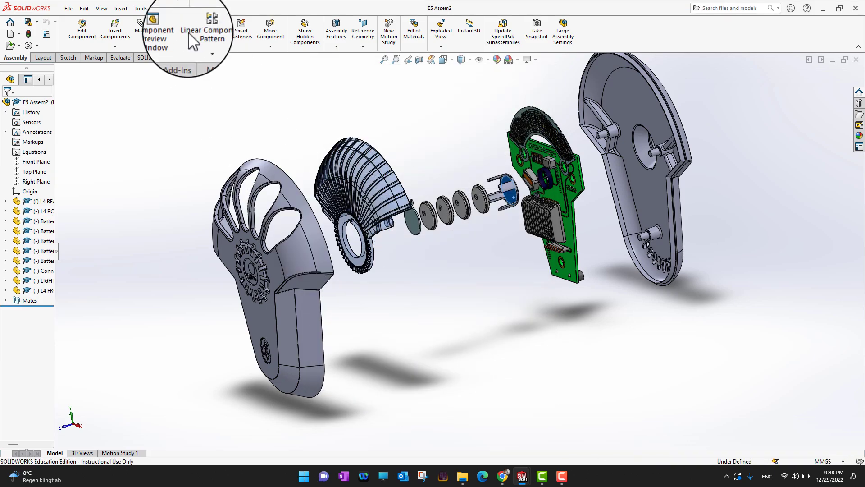
Switch to the E5 Assem2 - Sheet1 window and zoom around the BOM and exploded view.
{"action": "left_click", "coordinate": [164, 9]}
{"action": "left_click", "coordinate": [198, 115]}
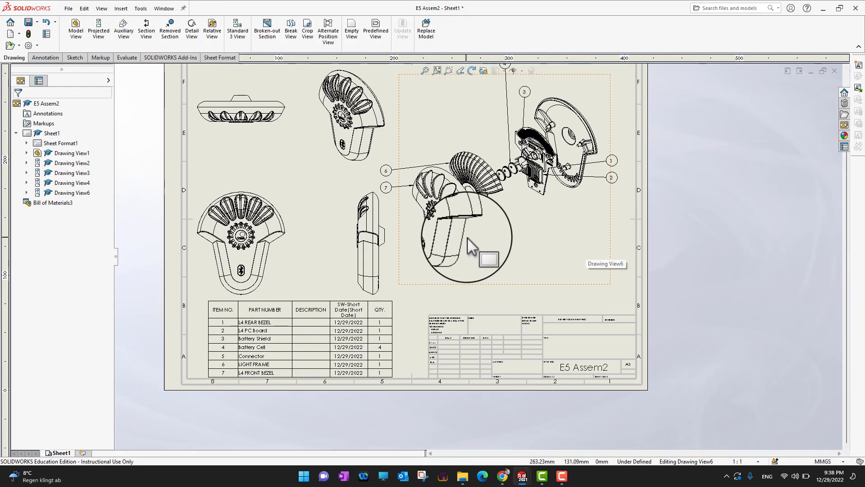
{"action": "scroll", "coordinate": [477, 234], "scroll_direction": "down", "scroll_amount": 2}
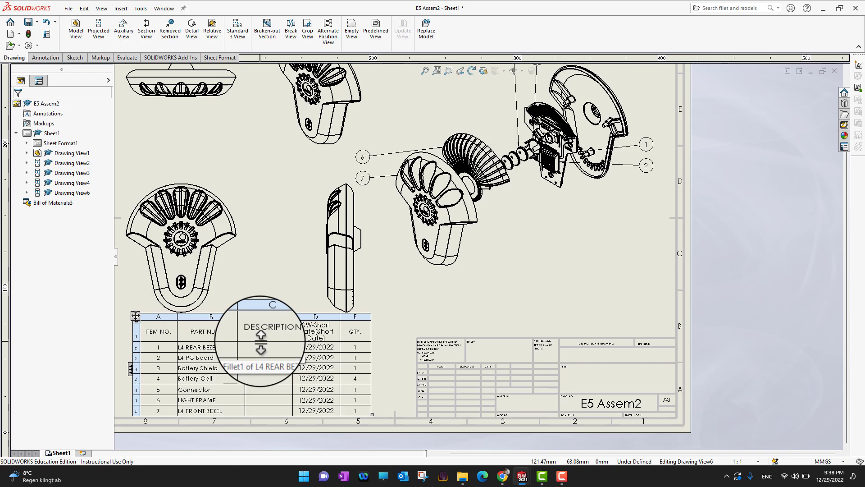
{"action": "scroll", "coordinate": [281, 326], "scroll_direction": "up", "scroll_amount": 3}
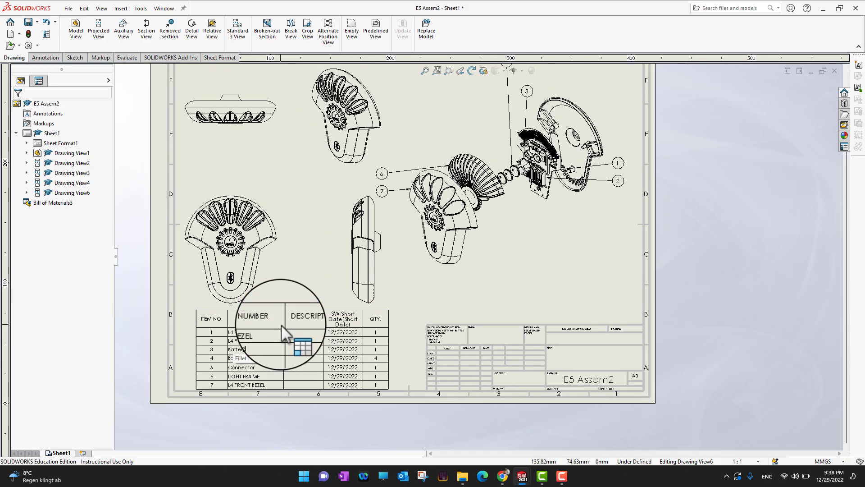
{"action": "scroll", "coordinate": [342, 293], "scroll_direction": "up", "scroll_amount": 2}
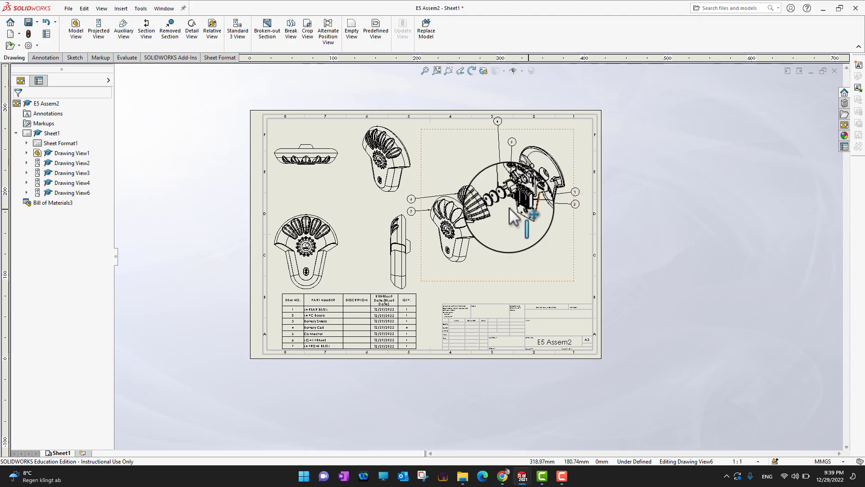
{"action": "scroll", "coordinate": [438, 217], "scroll_direction": "down", "scroll_amount": 1}
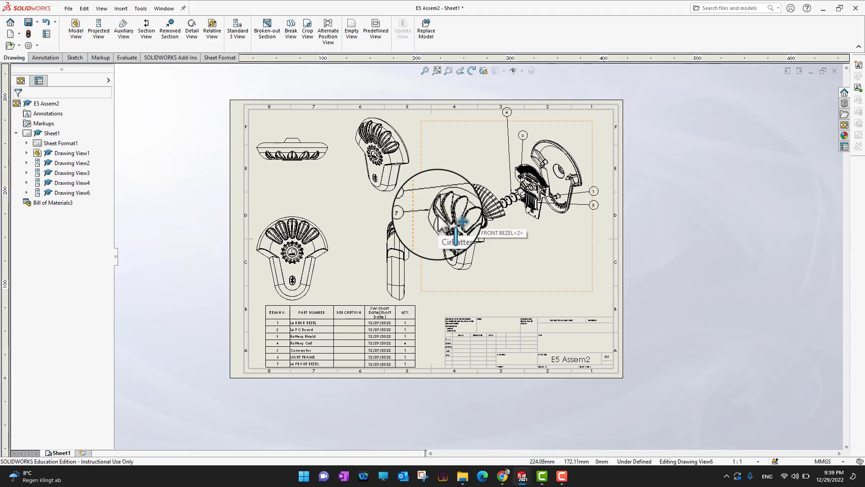